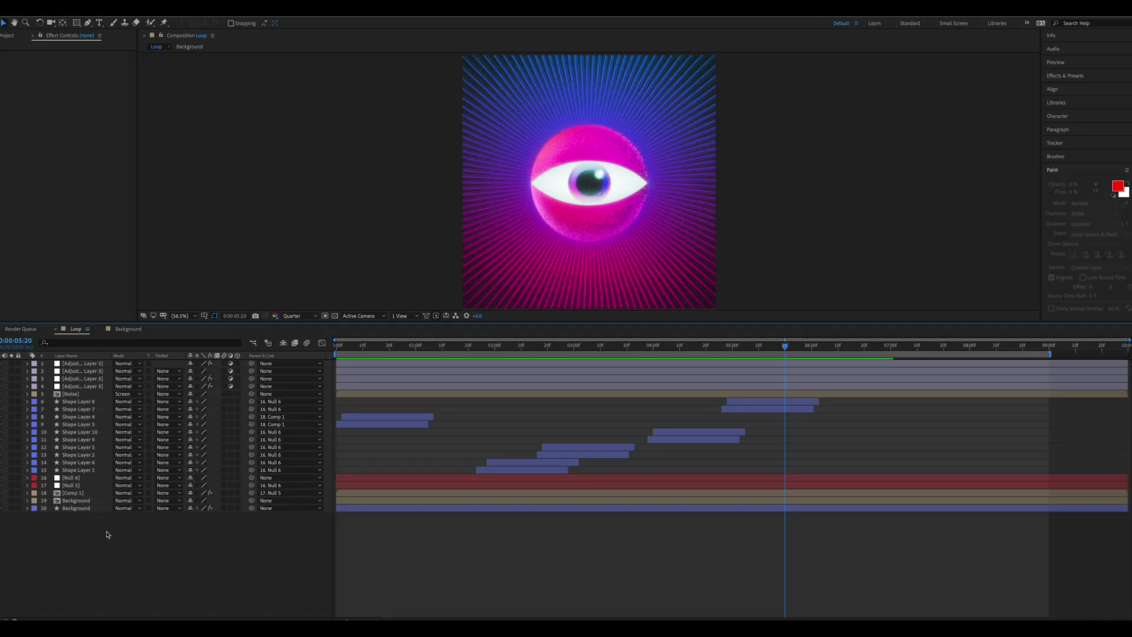
# - Open the Background precomp and select its ray solid to inspect Radio Waves, Deep Glow and Gradient Ramp
pyautogui.doubleClick(76, 500)
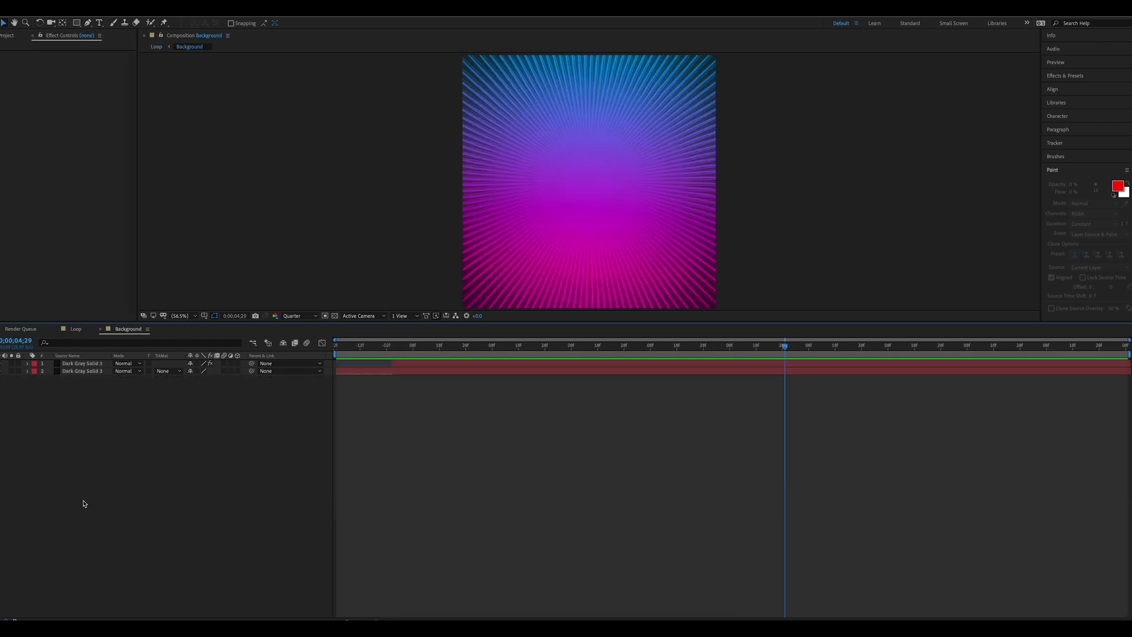
pyautogui.moveTo(536, 348); pyautogui.dragTo(664, 398)
pyautogui.click(95, 364)
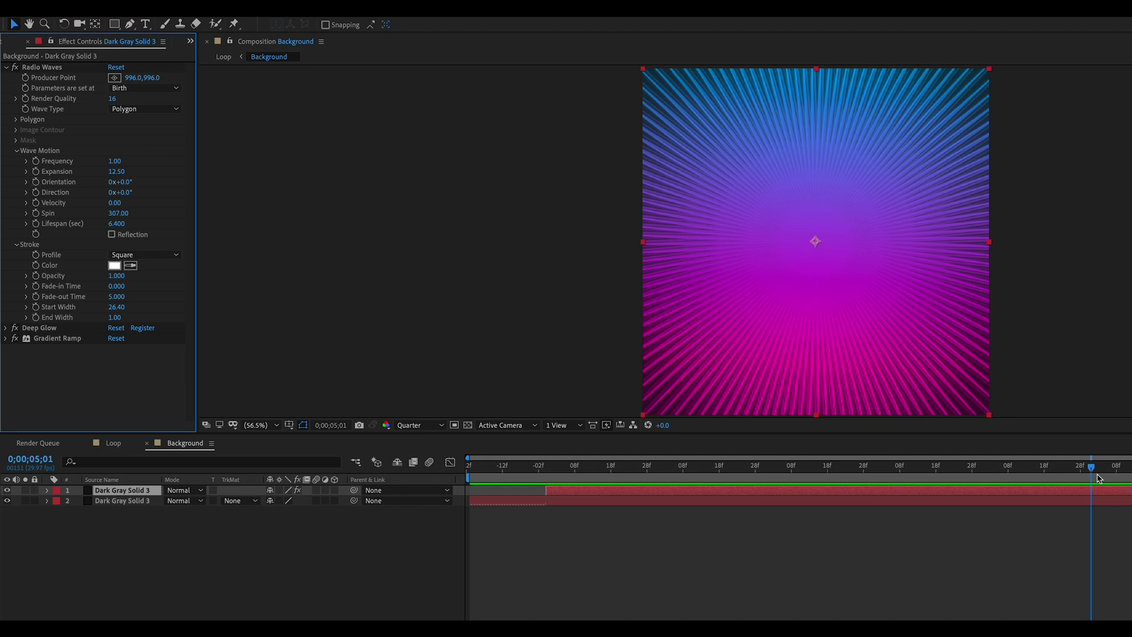
pyautogui.moveTo(1091, 467); pyautogui.dragTo(1123, 510)
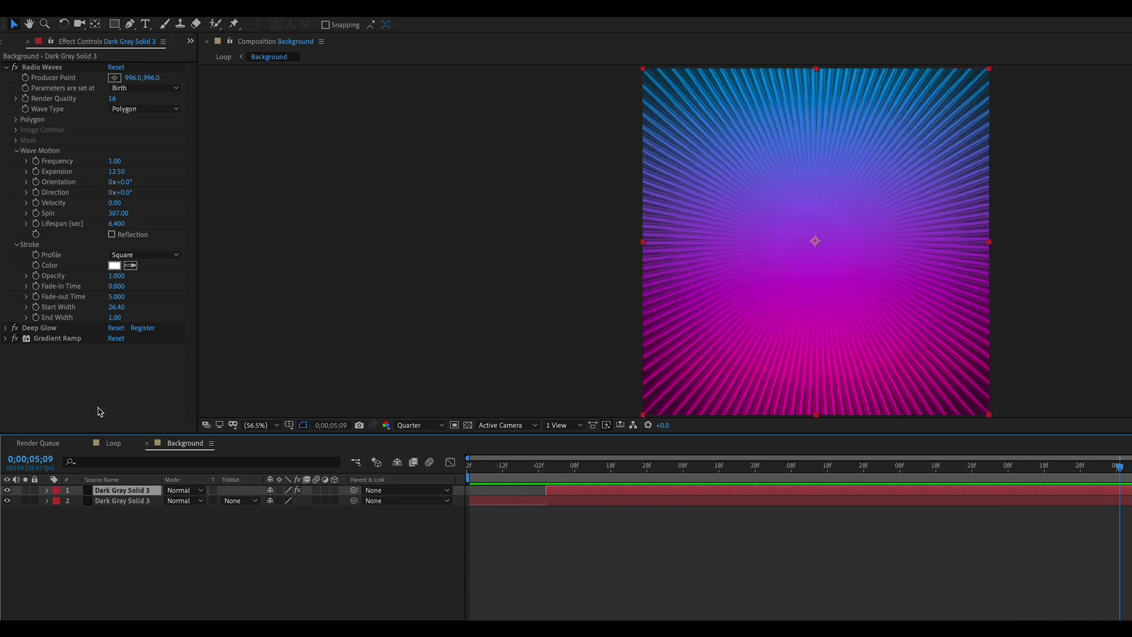
# - Toggle the Gradient Ramp effect off and on to compare plain and blue-magenta rays
pyautogui.click(16, 338)
pyautogui.click(16, 338)
pyautogui.click(16, 338)
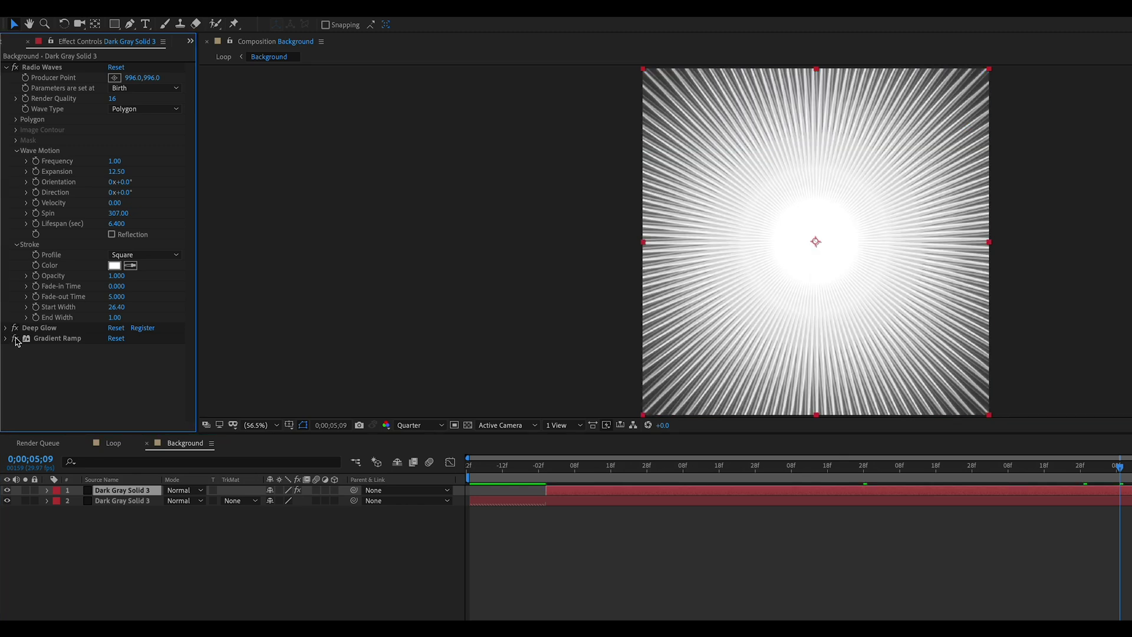
pyautogui.click(16, 339)
# - Expand Gradient Ramp to reveal its wiggle(.5,700) ramp-point expressions, then collapse the solid layer
pyautogui.click(5, 338)
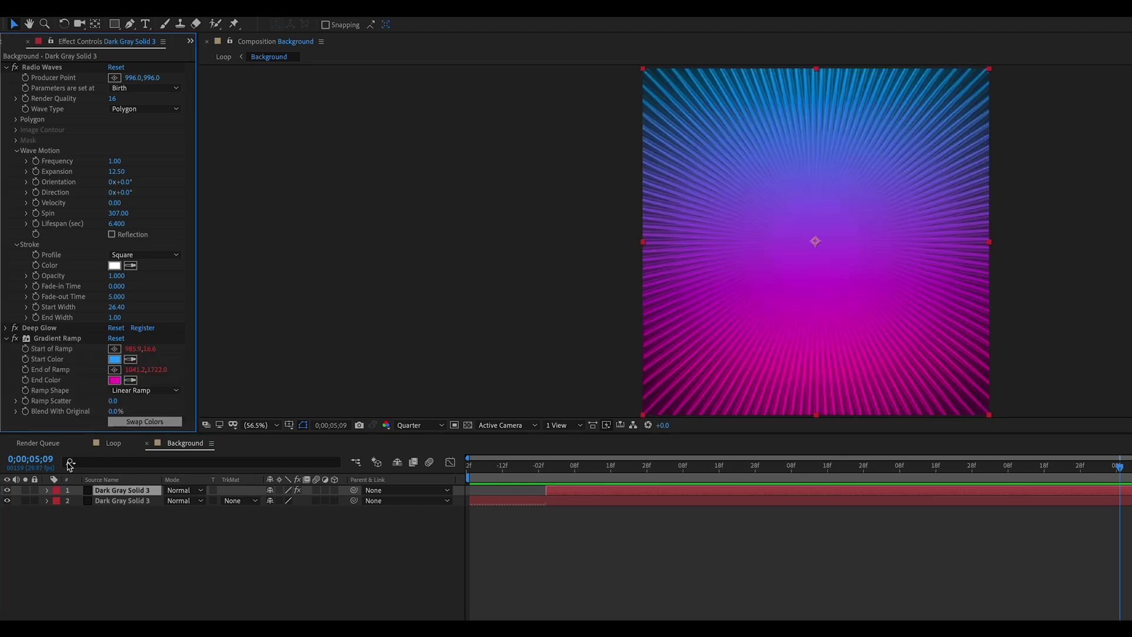
pyautogui.click(47, 490)
pyautogui.click(59, 501)
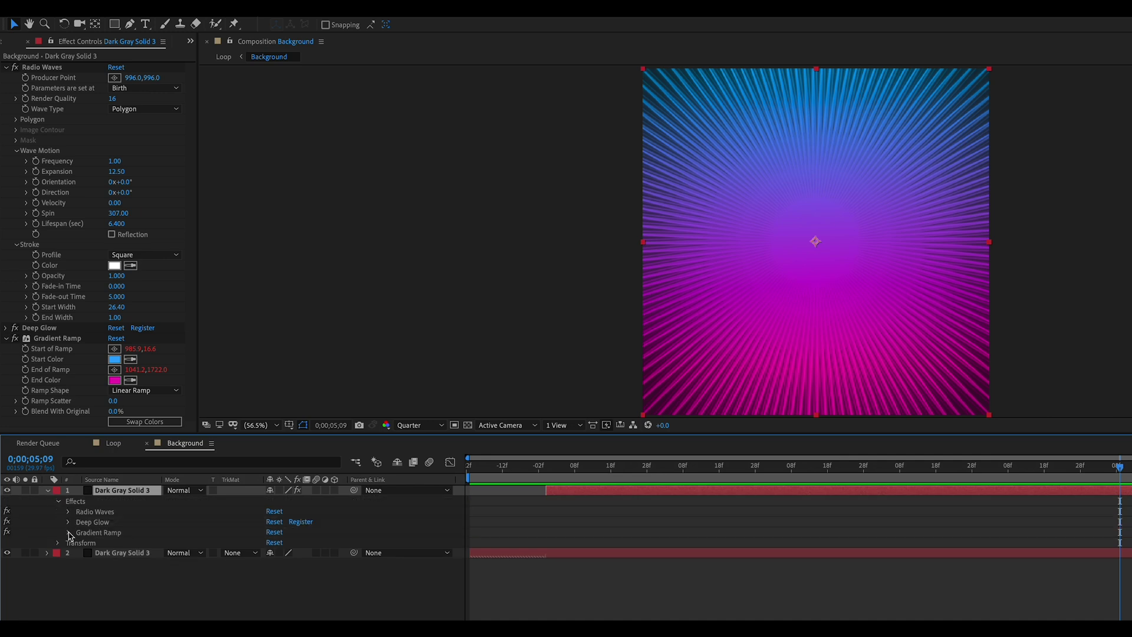
pyautogui.click(68, 533)
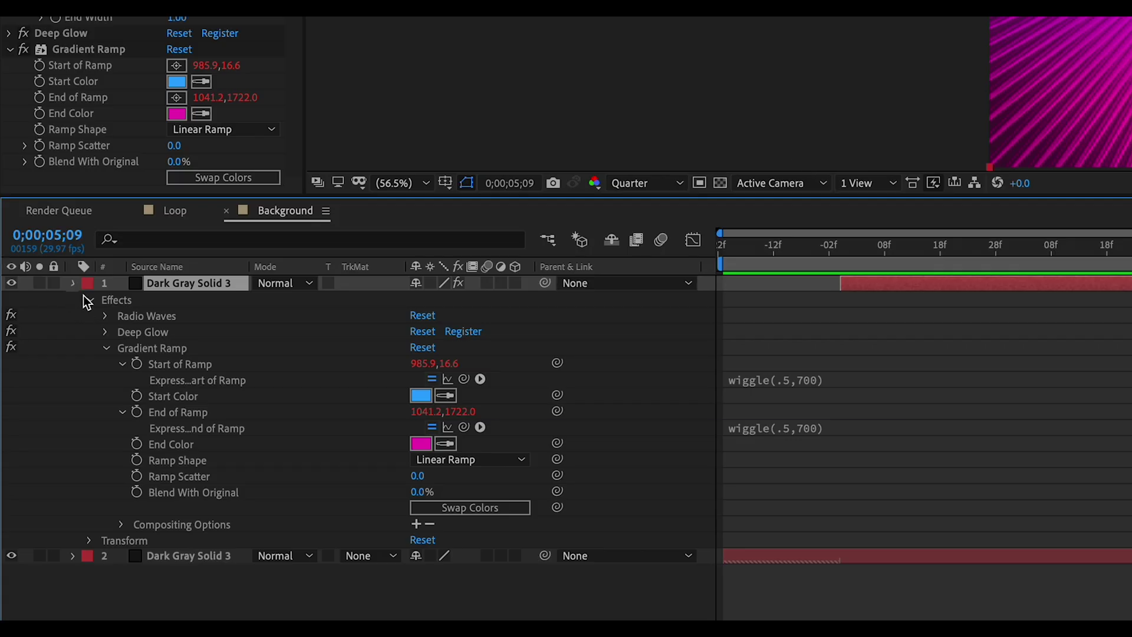
pyautogui.click(74, 284)
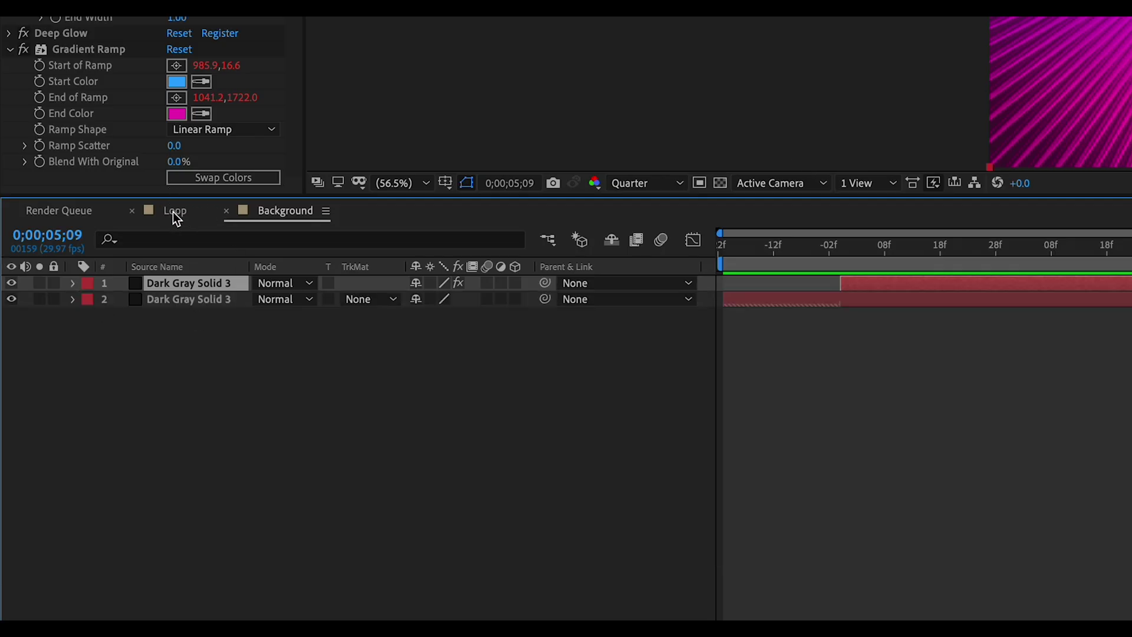
# - Compare the Loop and Background compositions, rewinding Background to its start
pyautogui.click(172, 211)
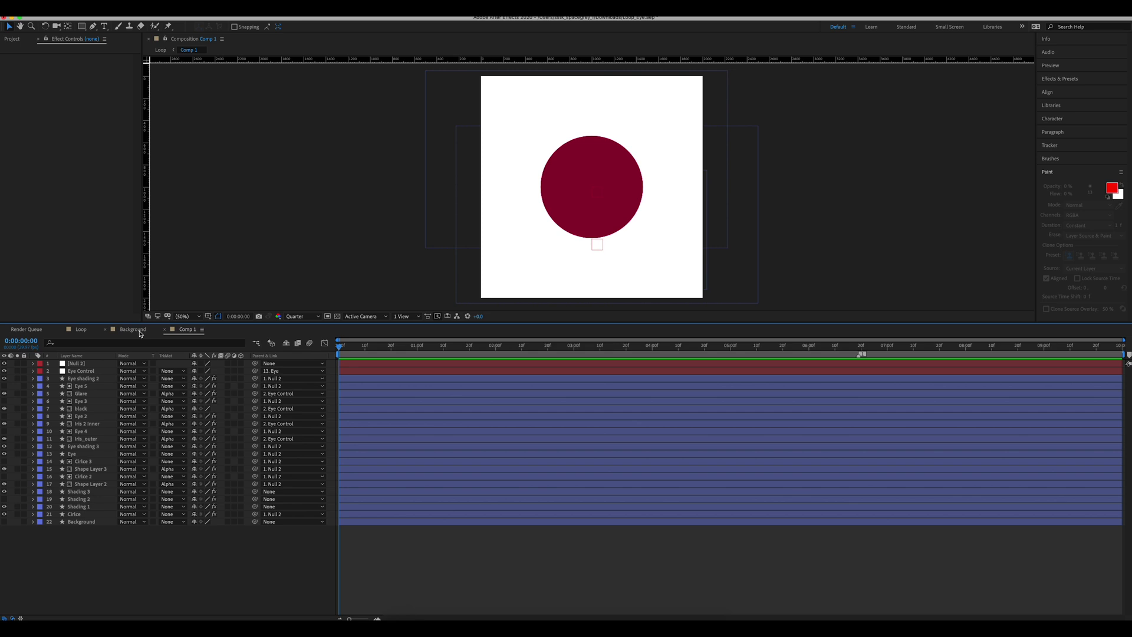
pyautogui.click(133, 330)
pyautogui.click(382, 352)
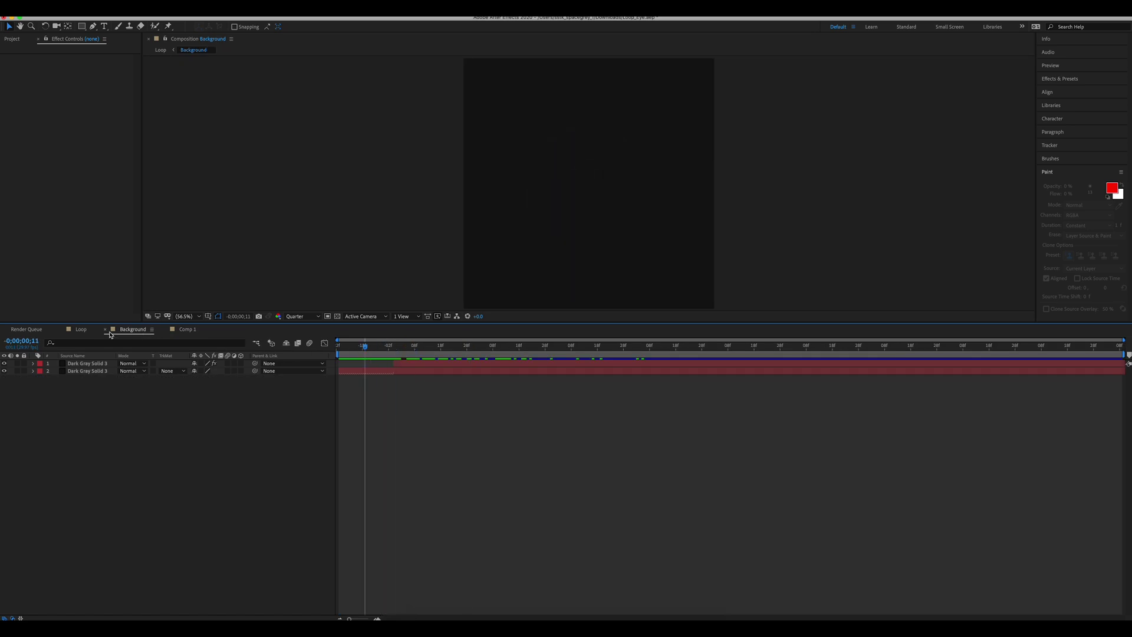
# - Preview the Loop animation, then open the Comp 1 eyeball precomp and scrub through it
pyautogui.click(82, 329)
pyautogui.press('space')
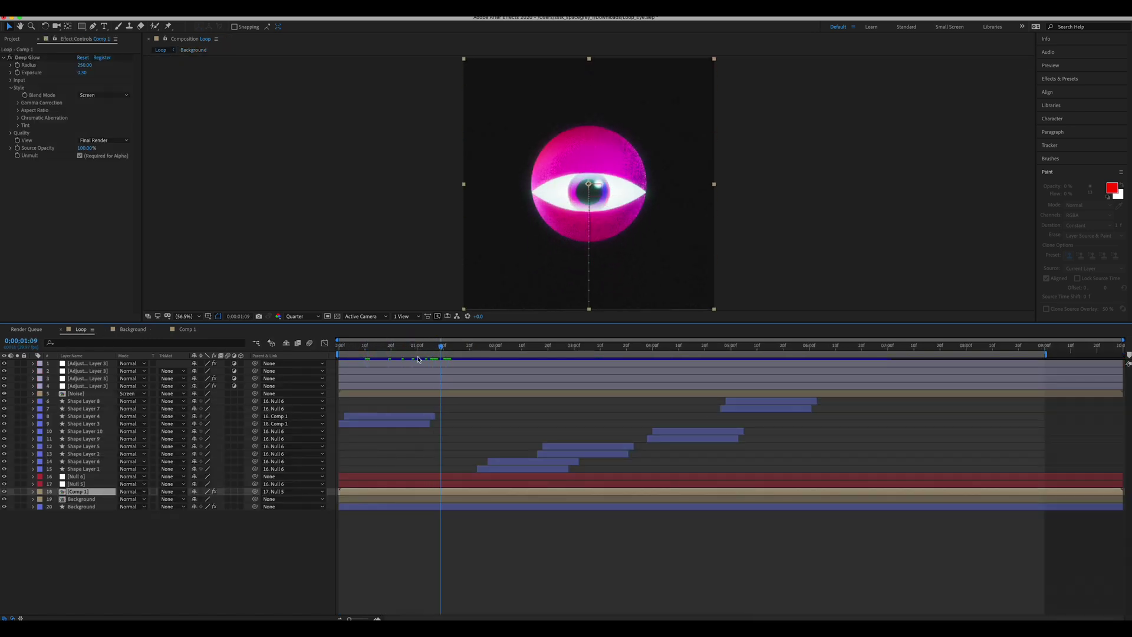
pyautogui.moveTo(418, 359); pyautogui.dragTo(472, 378)
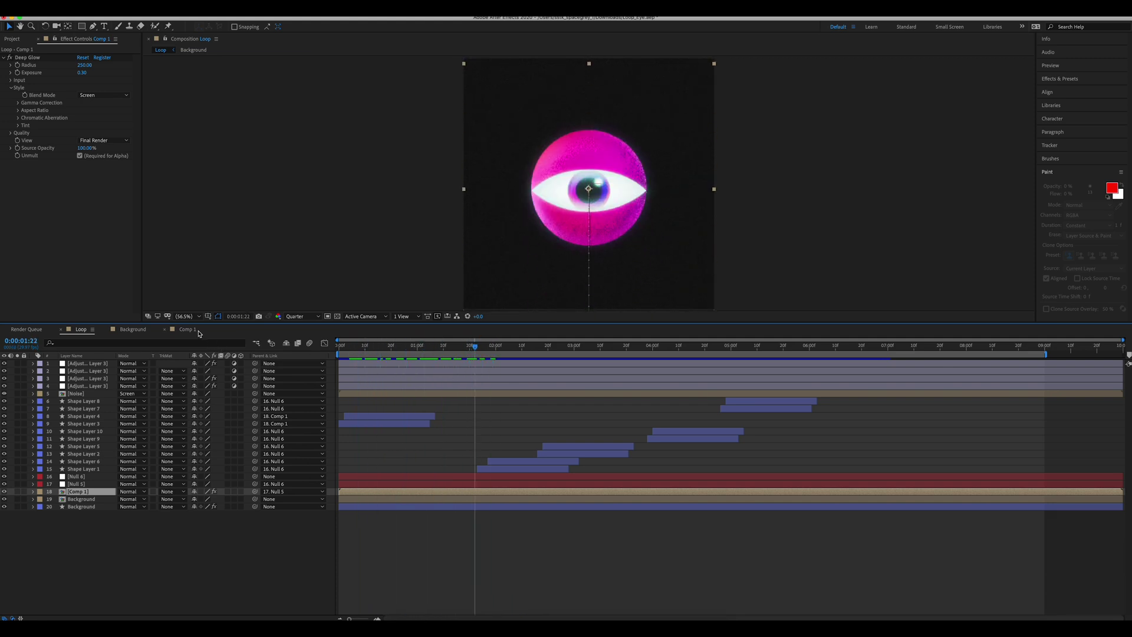
pyautogui.click(197, 330)
pyautogui.moveTo(403, 349); pyautogui.dragTo(459, 391)
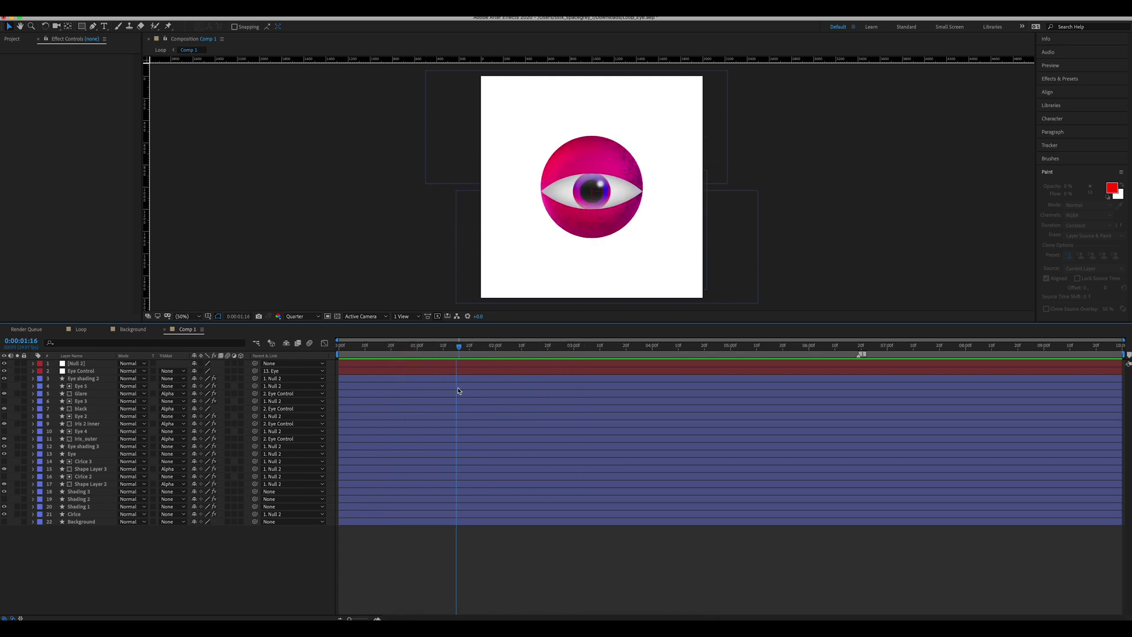
# - Solo Shape Layer 2 and the Eye layer in Comp 1, then view the result in Loop
pyautogui.click(17, 484)
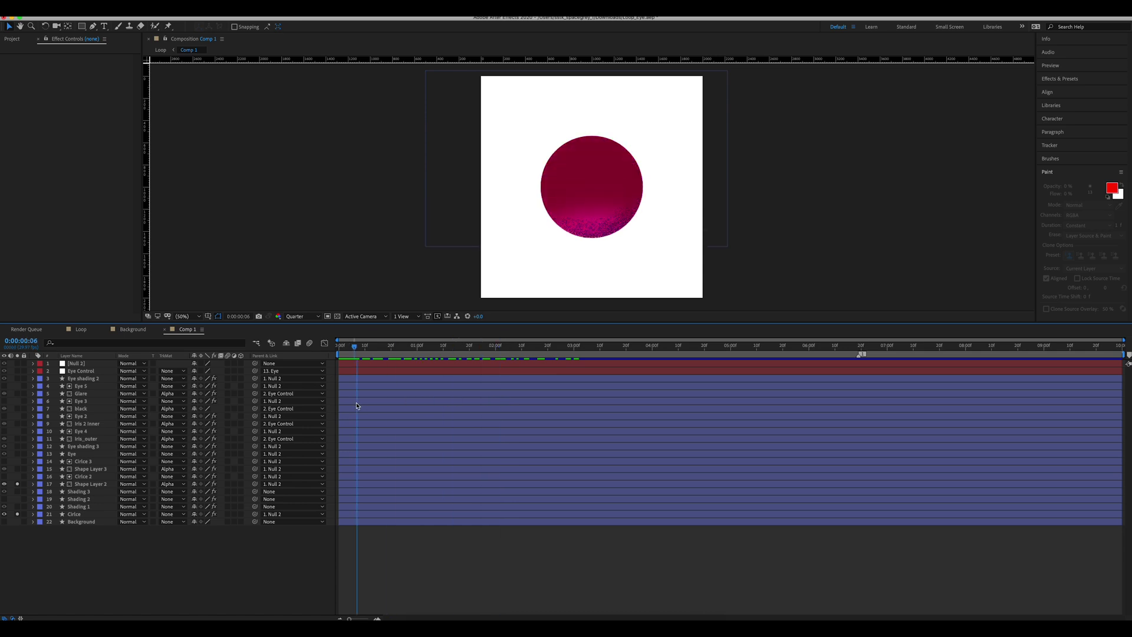
pyautogui.click(17, 454)
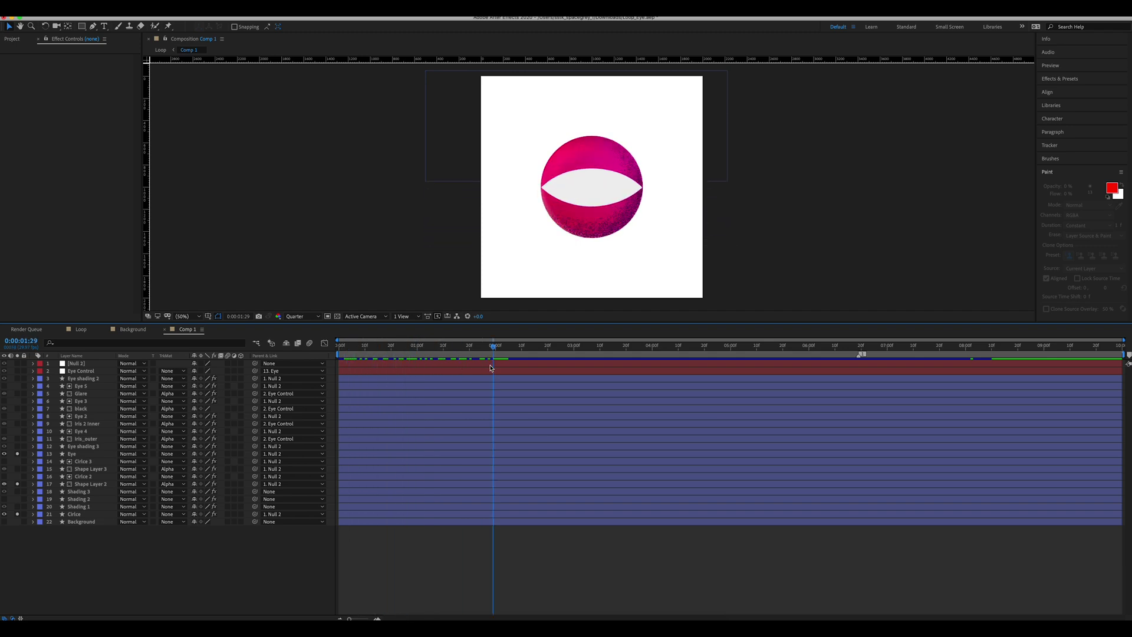
pyautogui.click(80, 328)
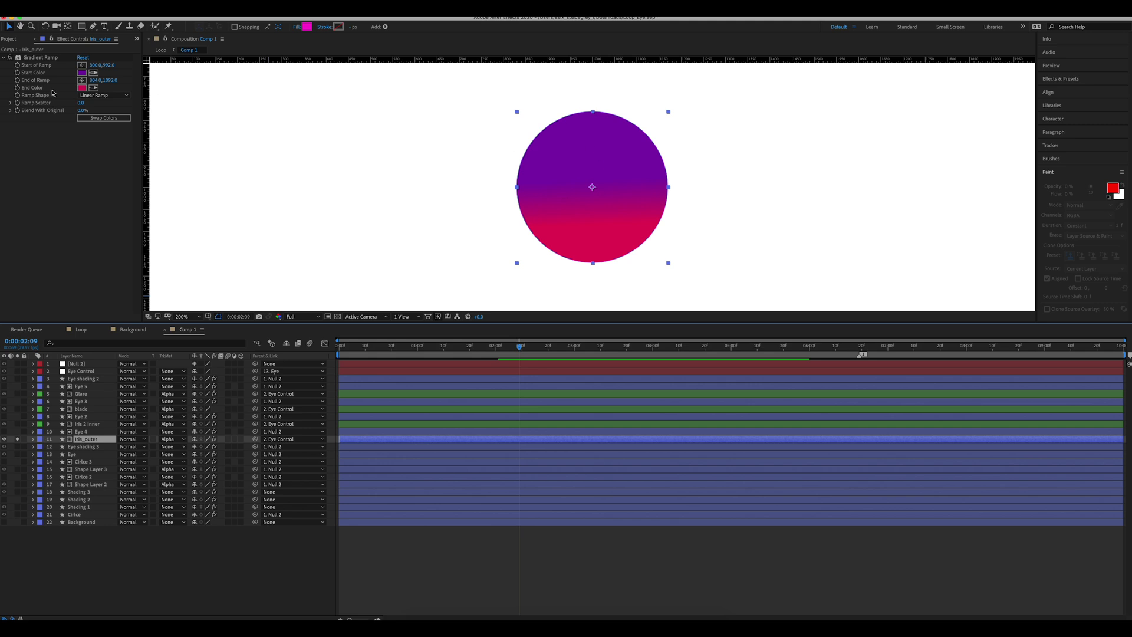
# - Inspect the iris gradients by soloing Iris 2 Inner and showing its ramp and 4-Color Gradient points
pyautogui.click(45, 59)
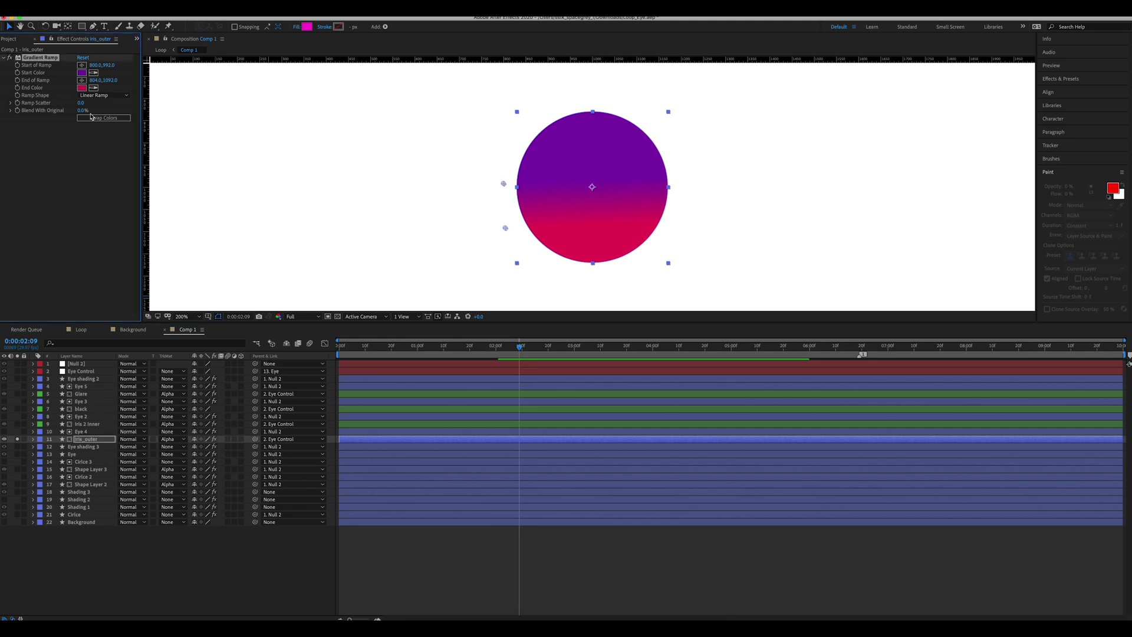
pyautogui.click(87, 424)
pyautogui.click(17, 424)
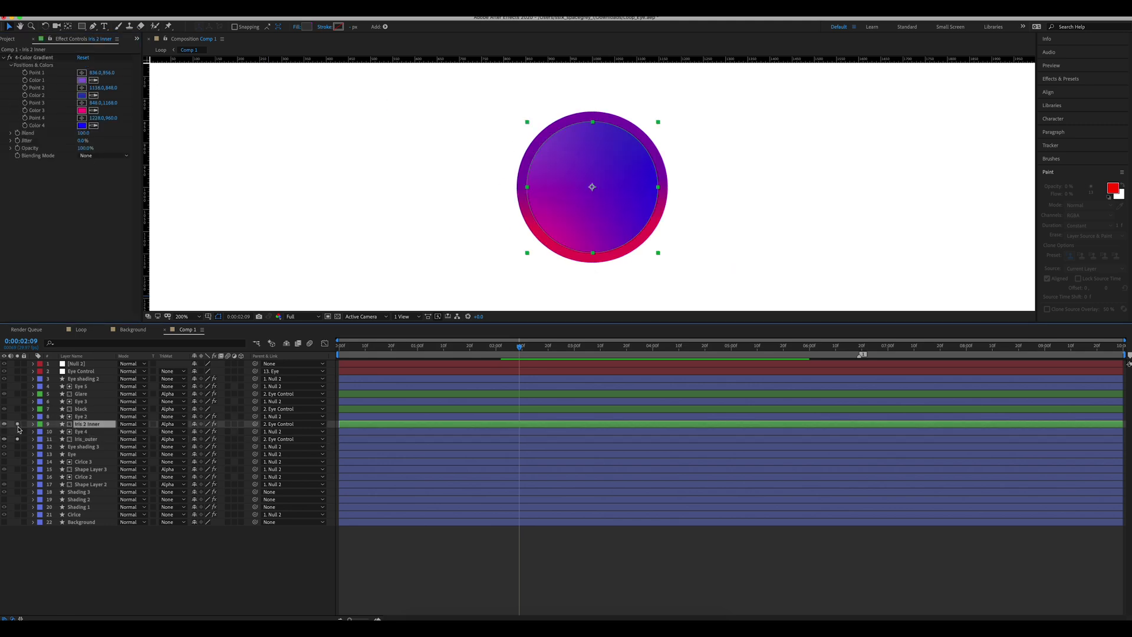
pyautogui.click(34, 57)
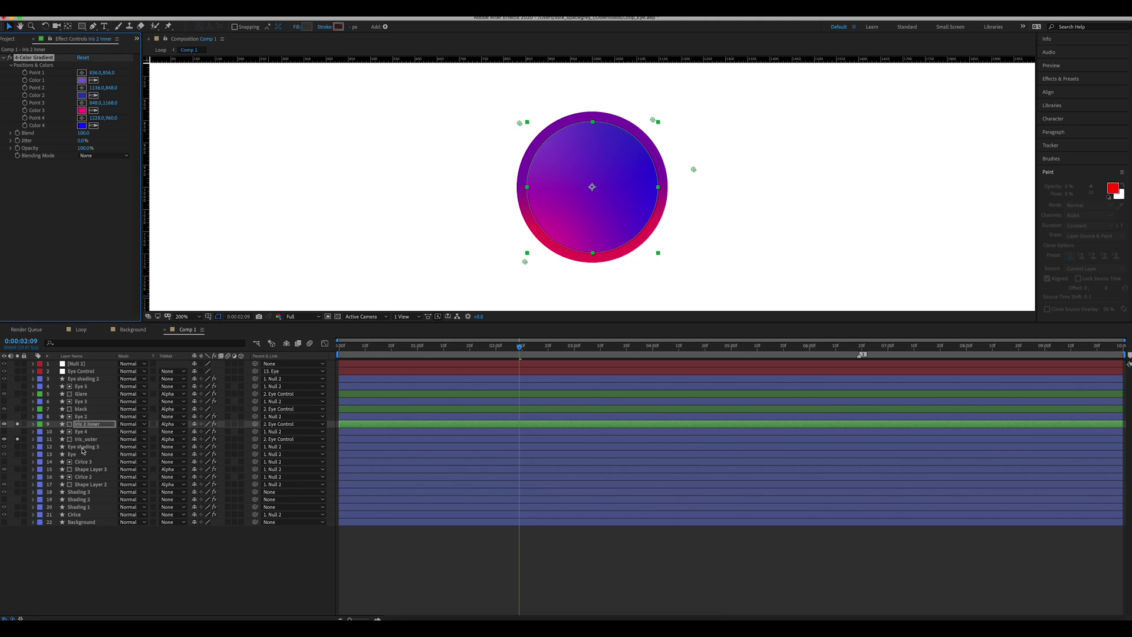
# - Solo the black pupil layer and raise the Glare layer's Fast Box Blur radius to soften it
pyautogui.click(17, 409)
pyautogui.click(80, 408)
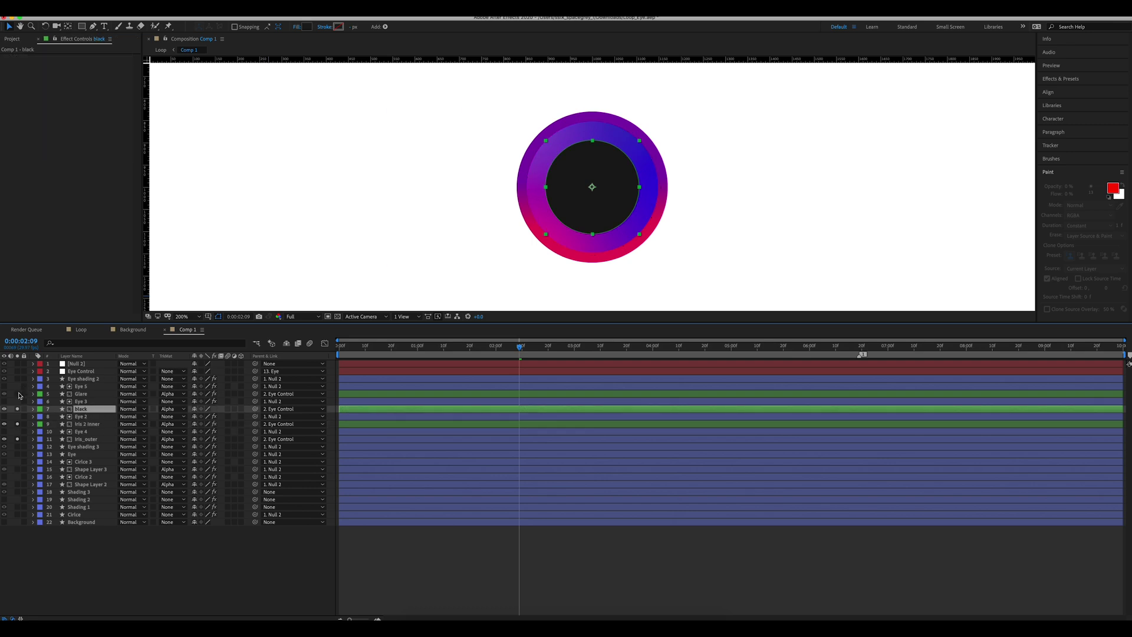
pyautogui.click(88, 393)
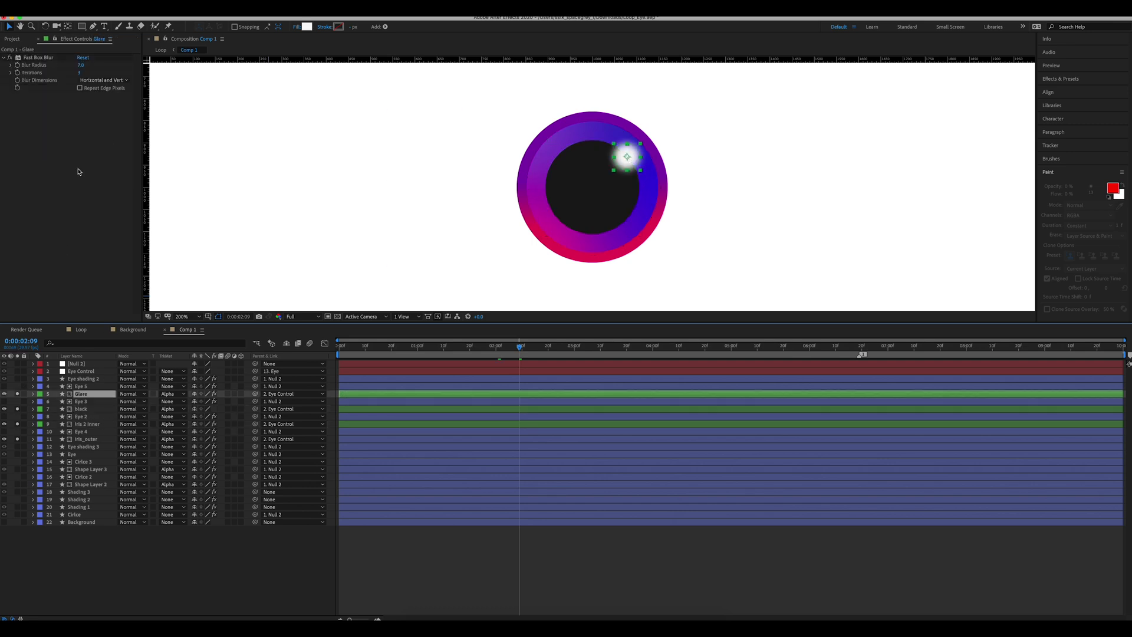
pyautogui.click(71, 70)
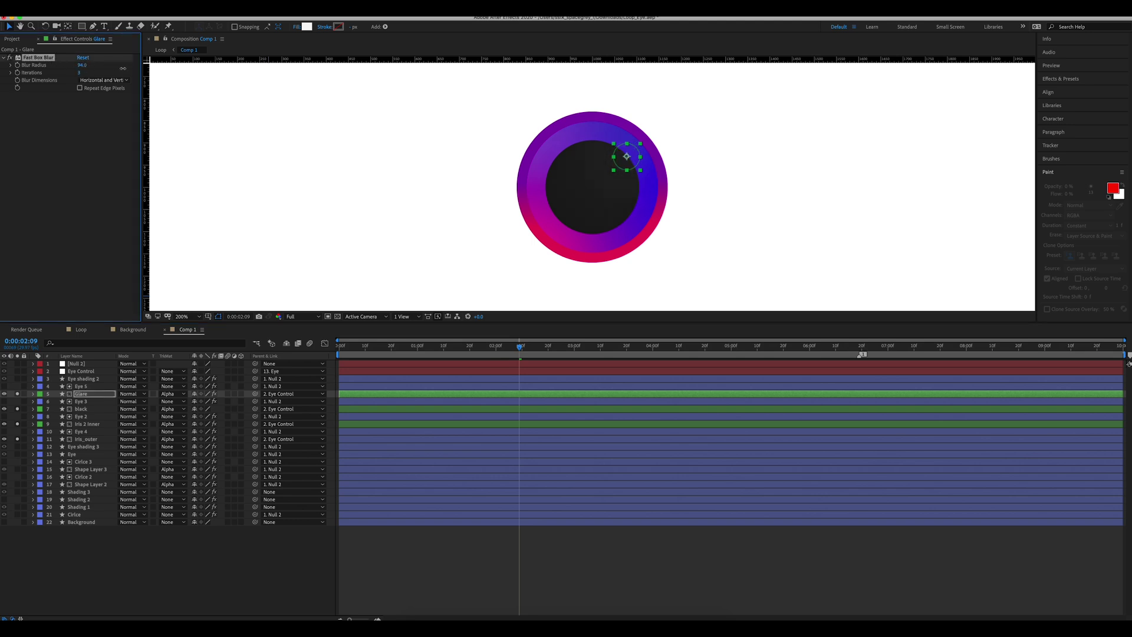
pyautogui.moveTo(79, 70); pyautogui.dragTo(98, 70)
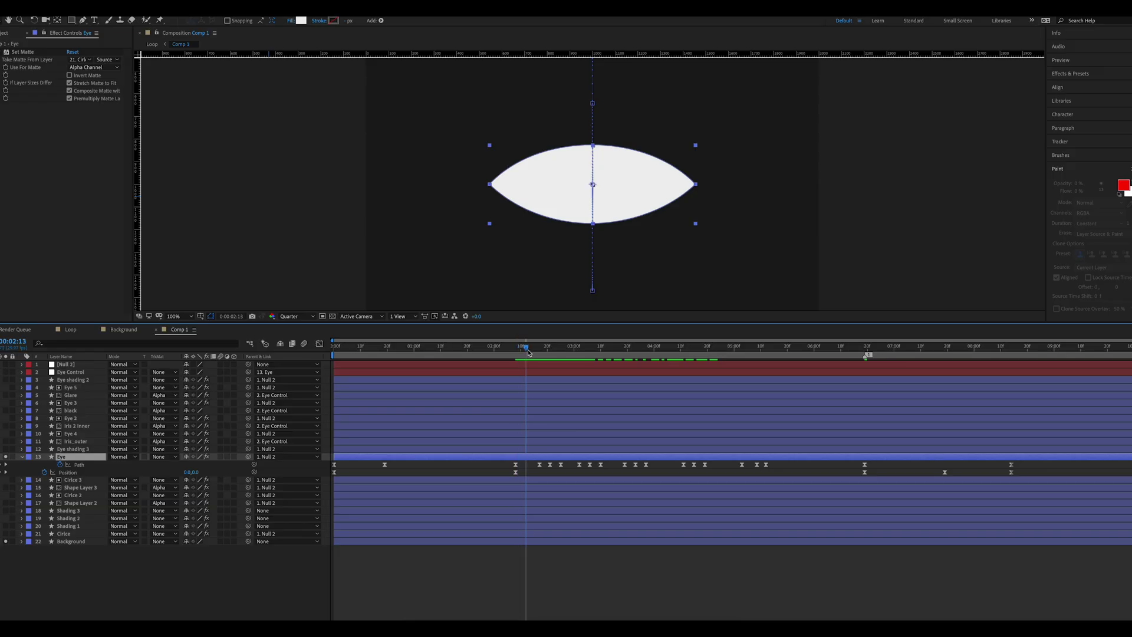
# - Scrub the timeline to preview the Eye layer's blink around 0:00:02:20
pyautogui.moveTo(526, 365); pyautogui.dragTo(775, 429)
# - Hide the Eye layer's white fill and move the playhead to about 1:24 where the eye is open
pyautogui.moveTo(631, 428); pyautogui.dragTo(546, 433)
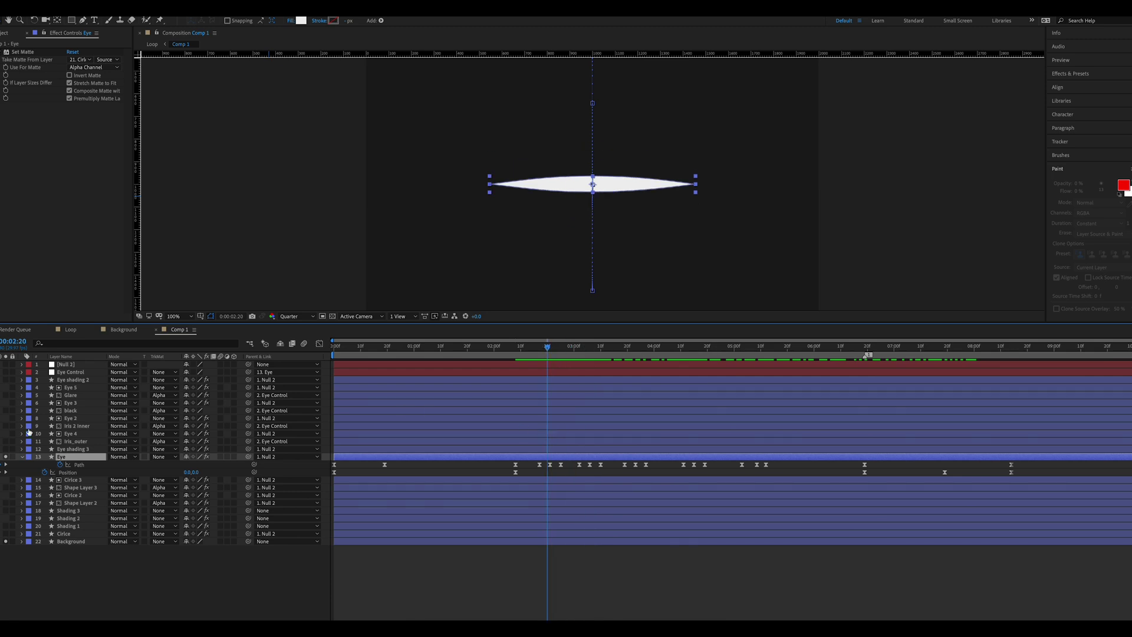
pyautogui.click(5, 458)
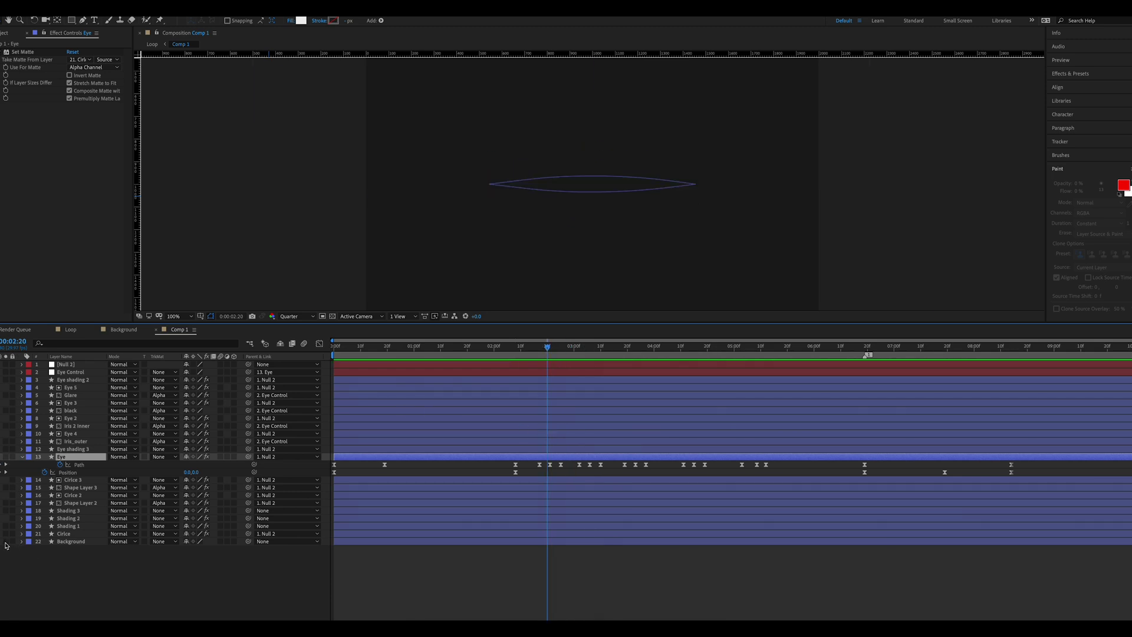
pyautogui.click(350, 353)
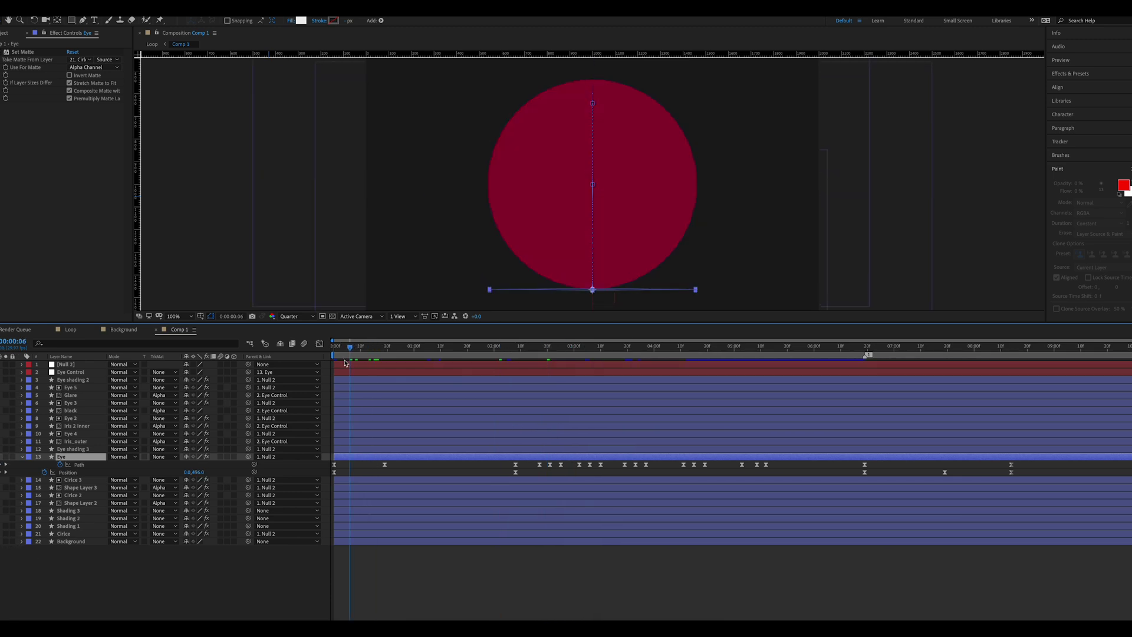
pyautogui.moveTo(387, 367); pyautogui.dragTo(479, 382)
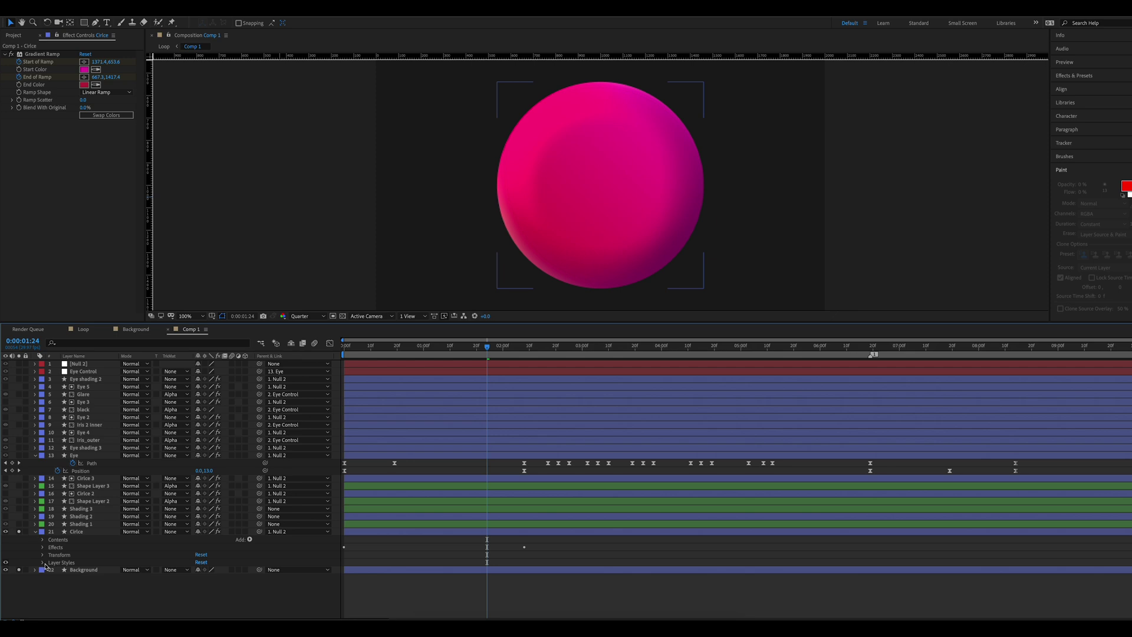
# - Set the Circle layer's Bevel and Emboss Highlight Mode and Shadow Mode to Dissolve
pyautogui.click(42, 564)
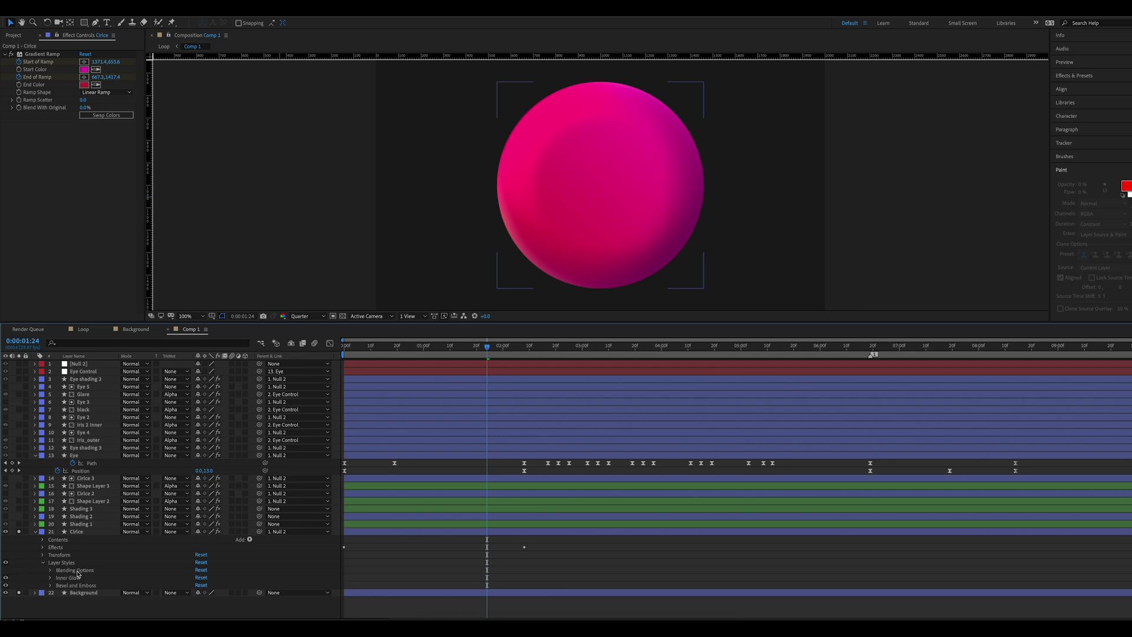
pyautogui.click(51, 585)
pyautogui.scroll(-3, 213, 575)
pyautogui.scroll(-2, 247, 593)
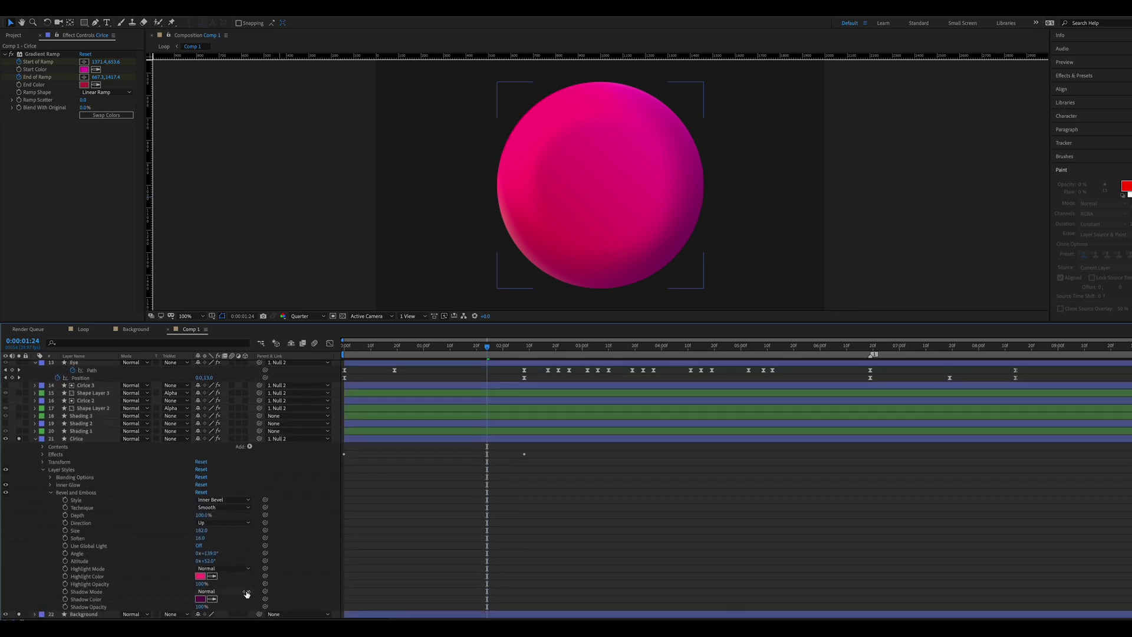
pyautogui.click(236, 570)
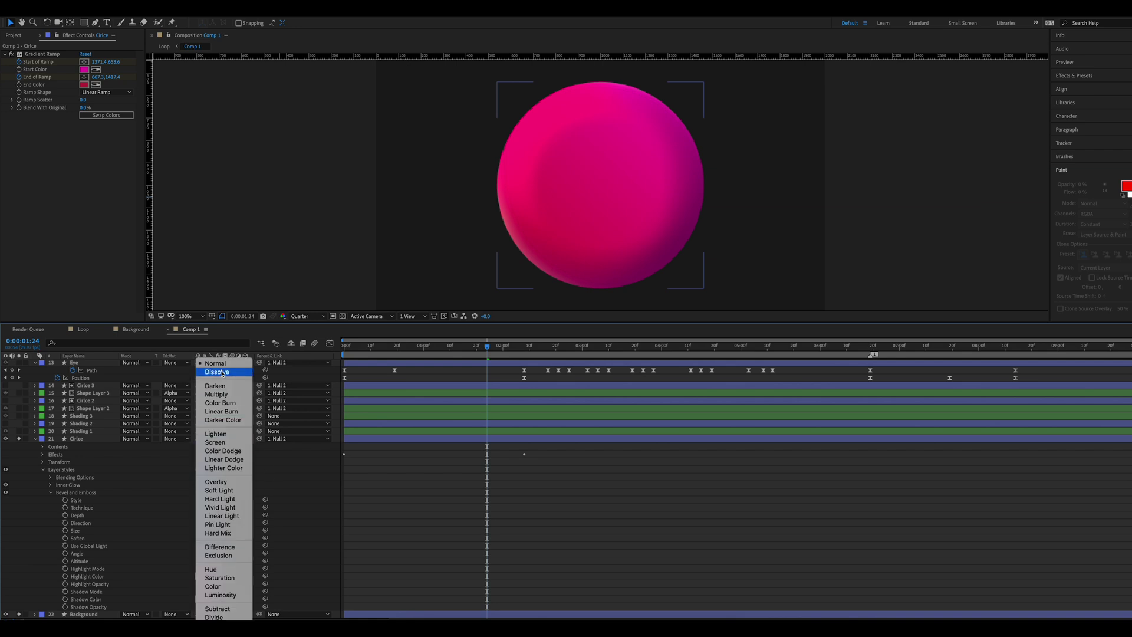
pyautogui.click(222, 373)
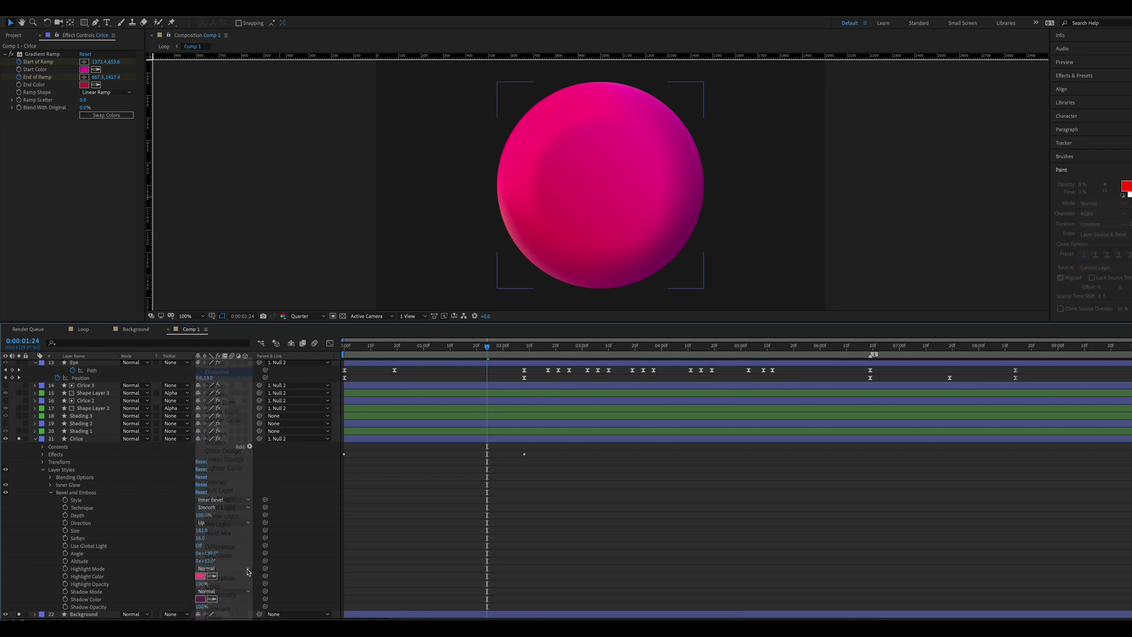
pyautogui.click(236, 570)
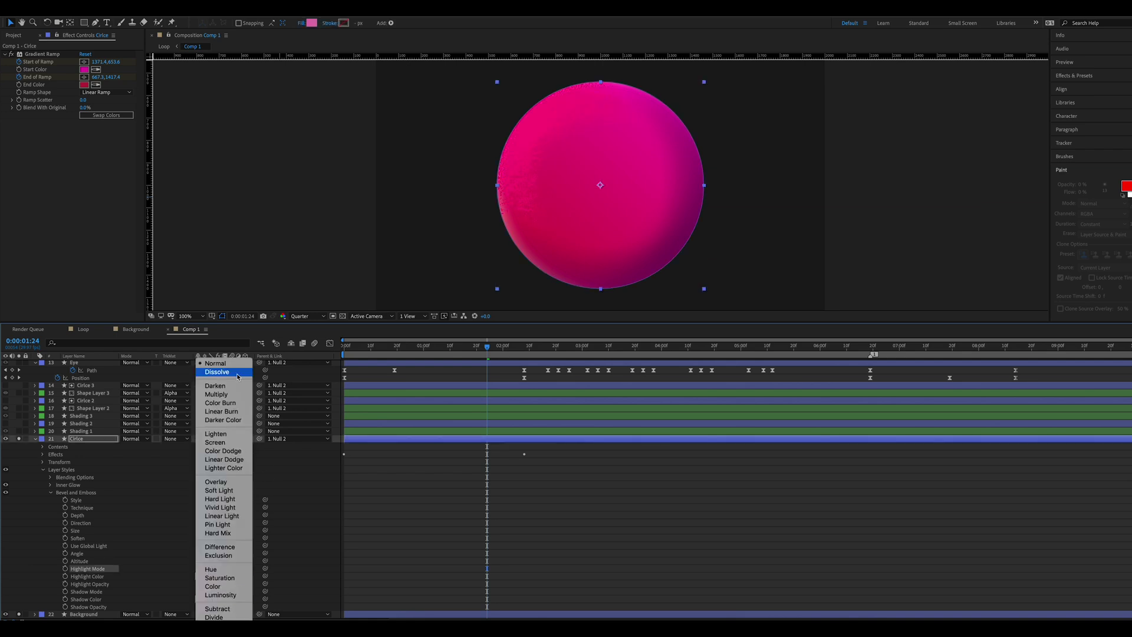
pyautogui.click(238, 373)
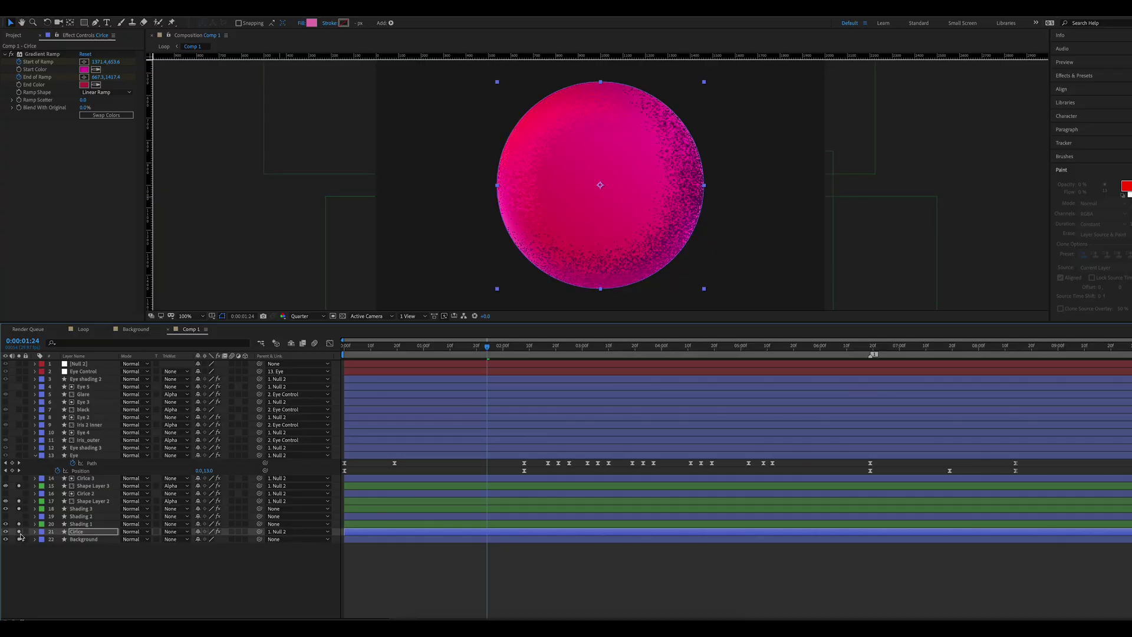
# - Toggle the Circle layer's solo to check the grainy speckled sphere edge
pyautogui.click(19, 532)
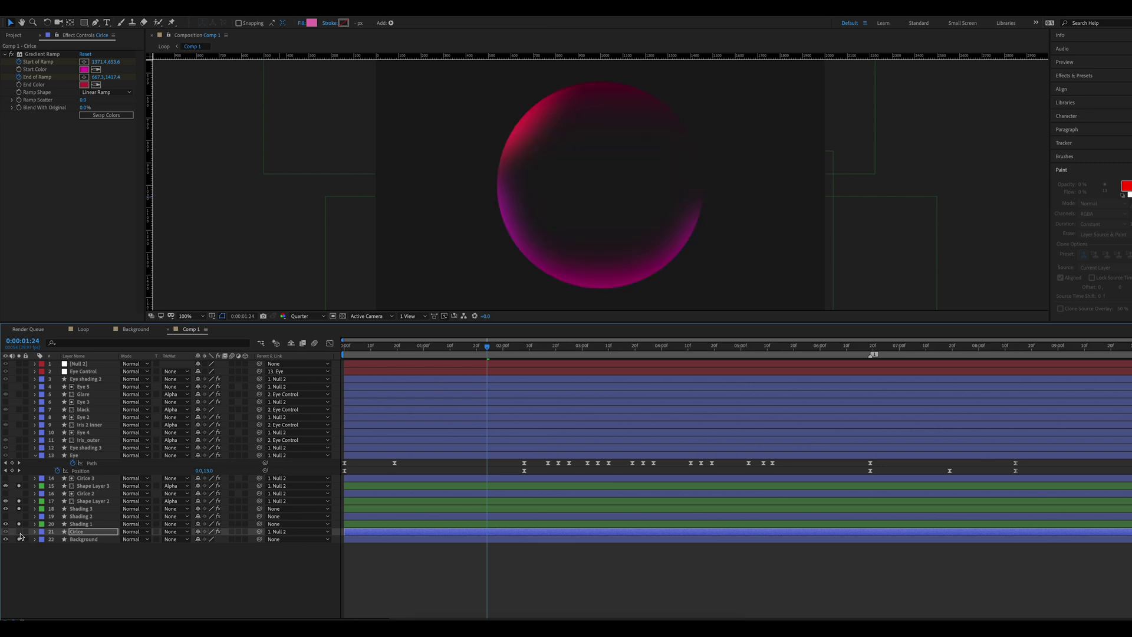
pyautogui.click(20, 532)
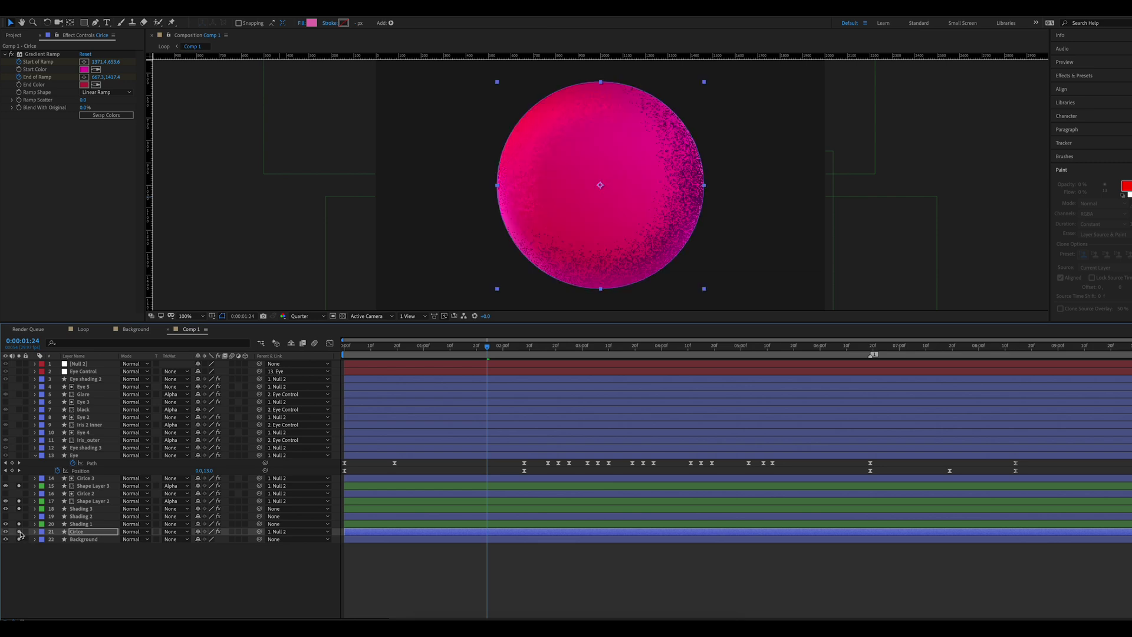
pyautogui.click(20, 532)
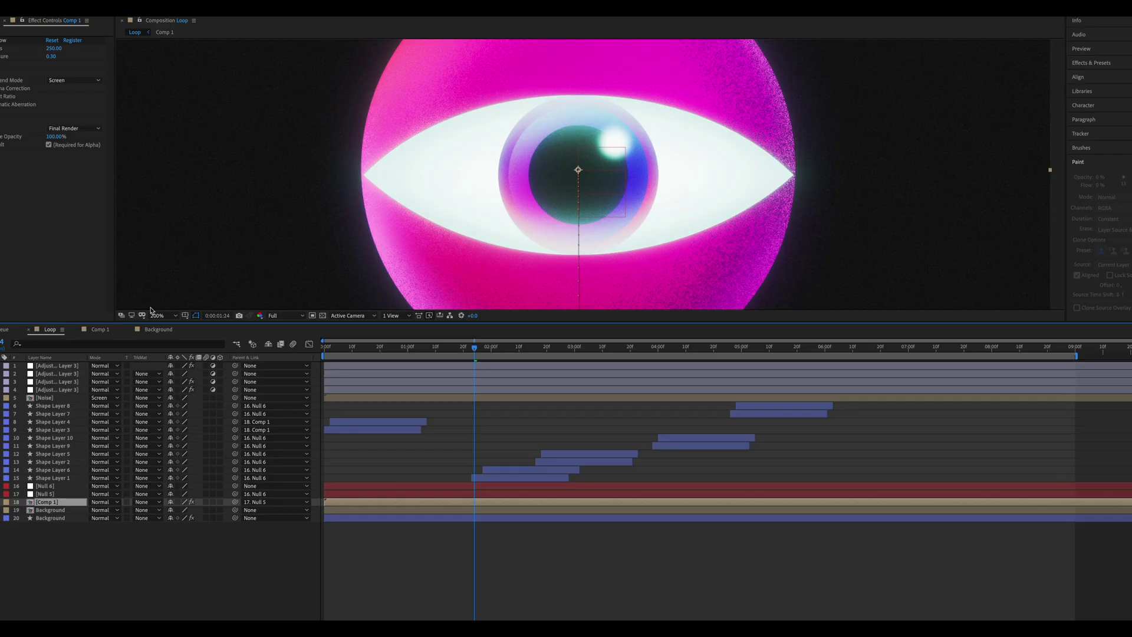
# - In Comp 1, lower Eye shading 2's Mask Feather to about 116 px, then return to Loop
pyautogui.click(105, 334)
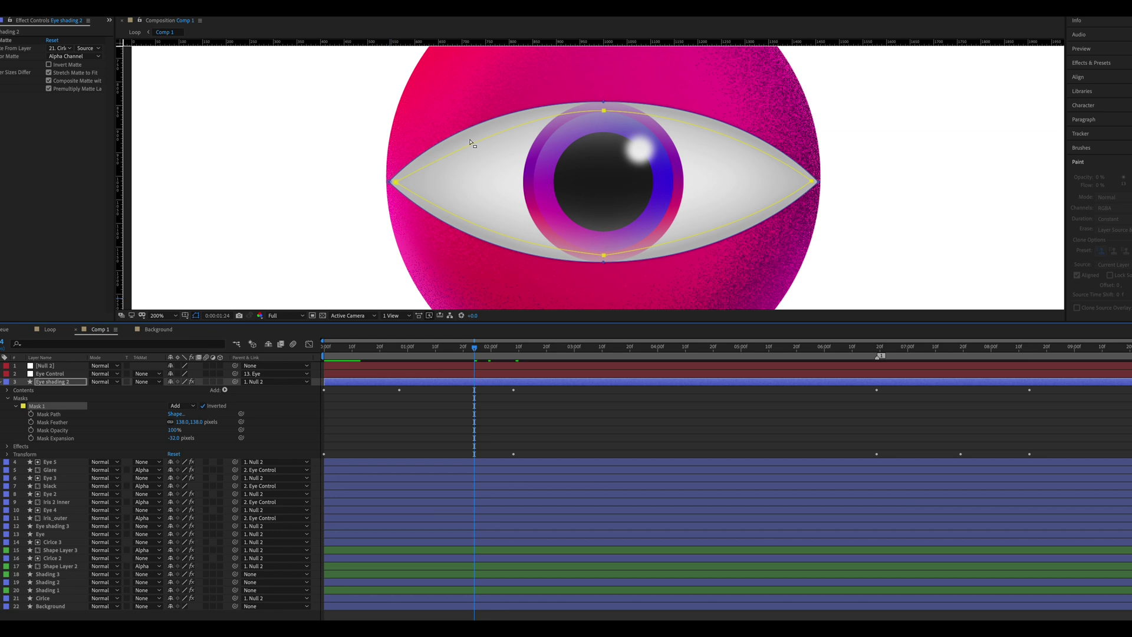
pyautogui.moveTo(180, 422); pyautogui.dragTo(175, 429)
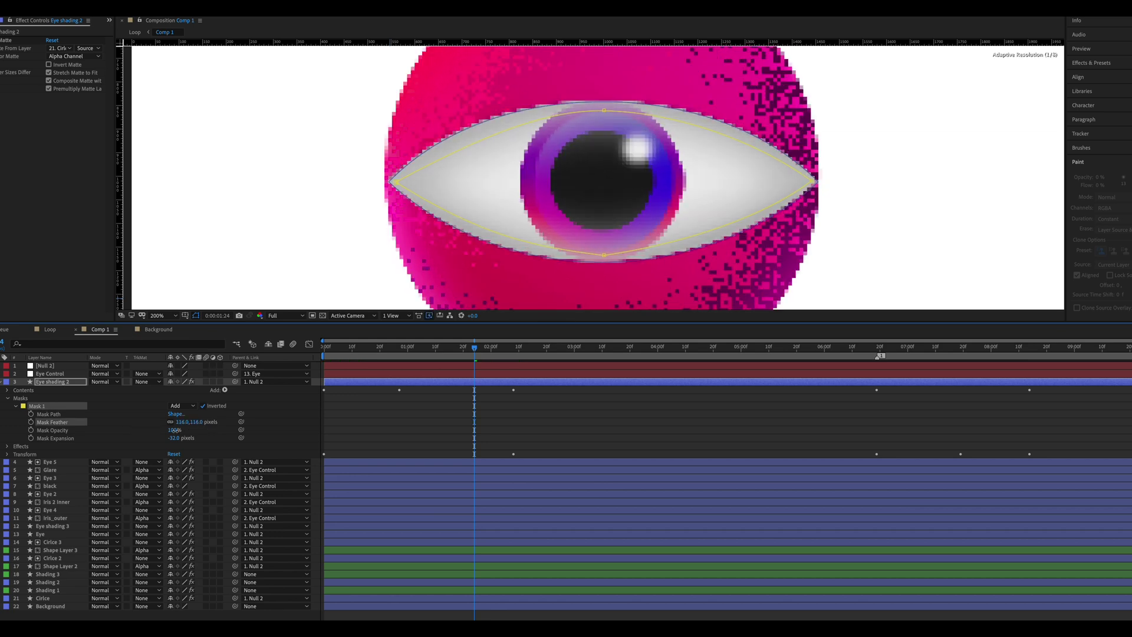
pyautogui.click(50, 329)
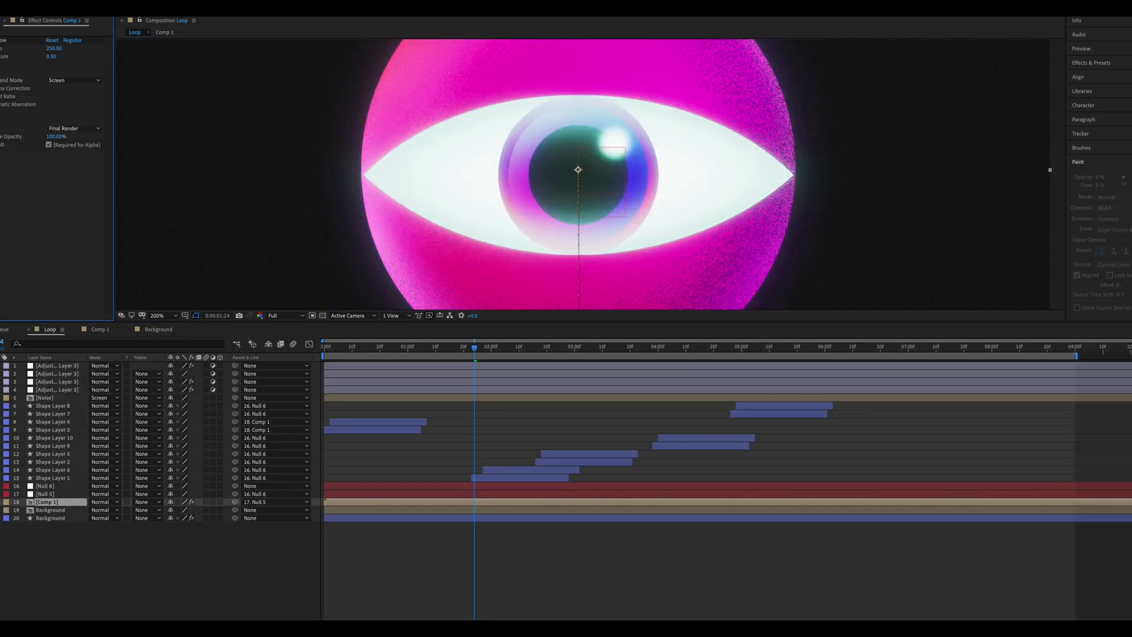